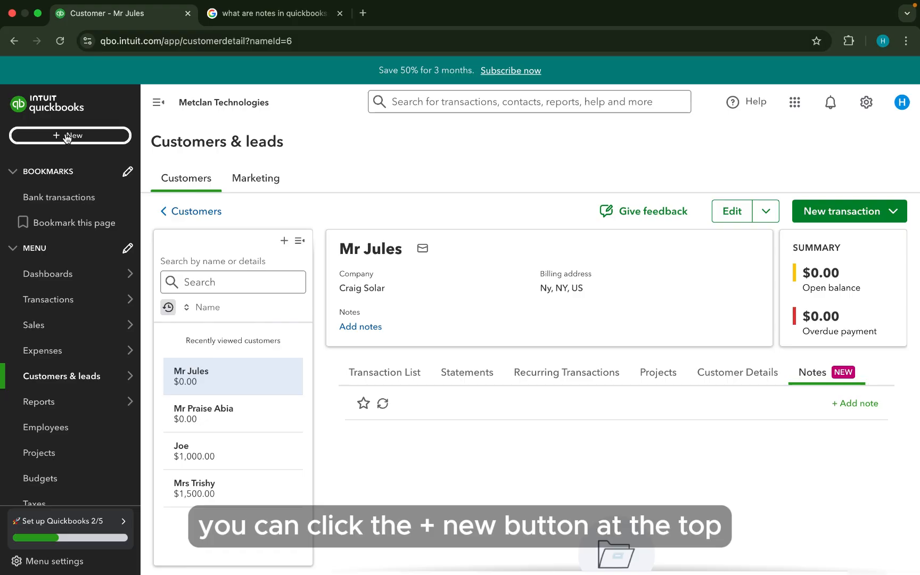
- Go to the Customers list under Customers & leads and view it from the top
click(66, 135)
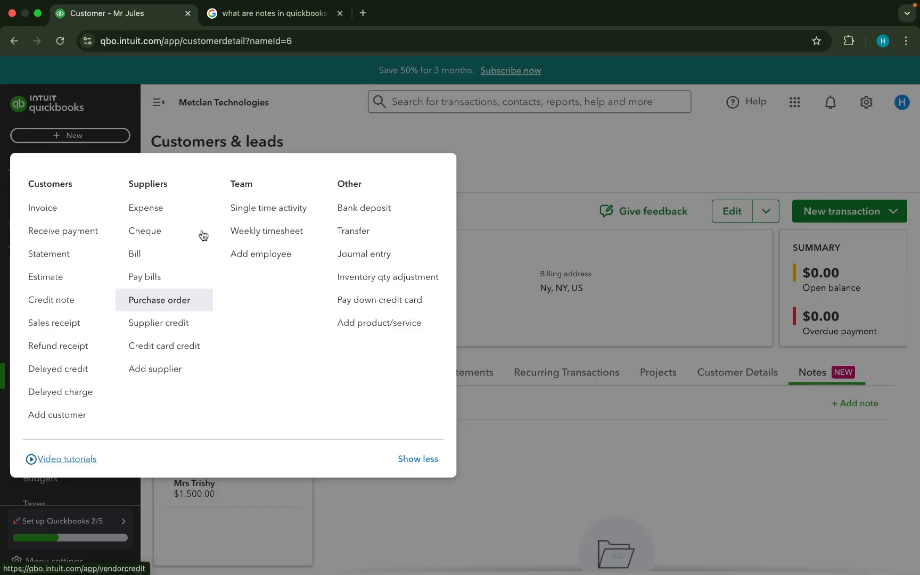
click(235, 143)
mouse_move(81, 378)
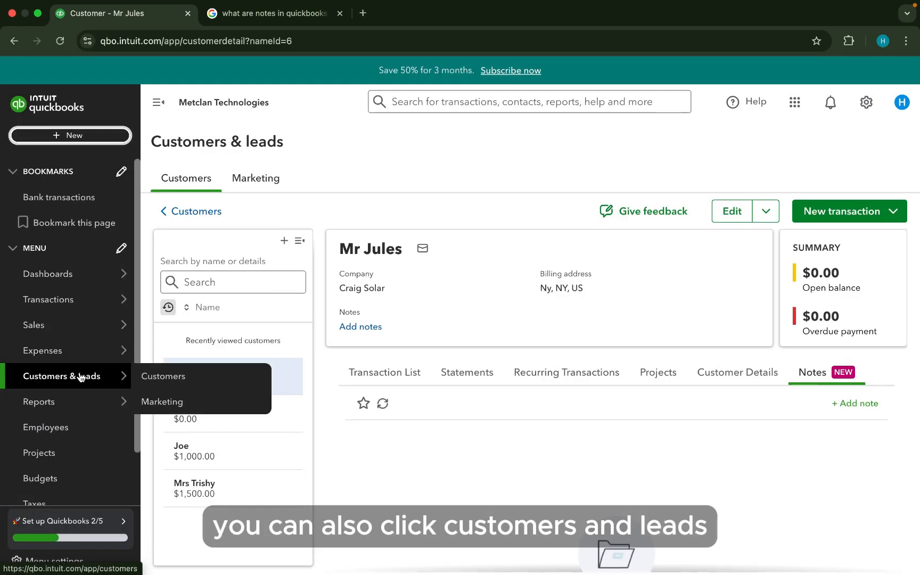
click(205, 378)
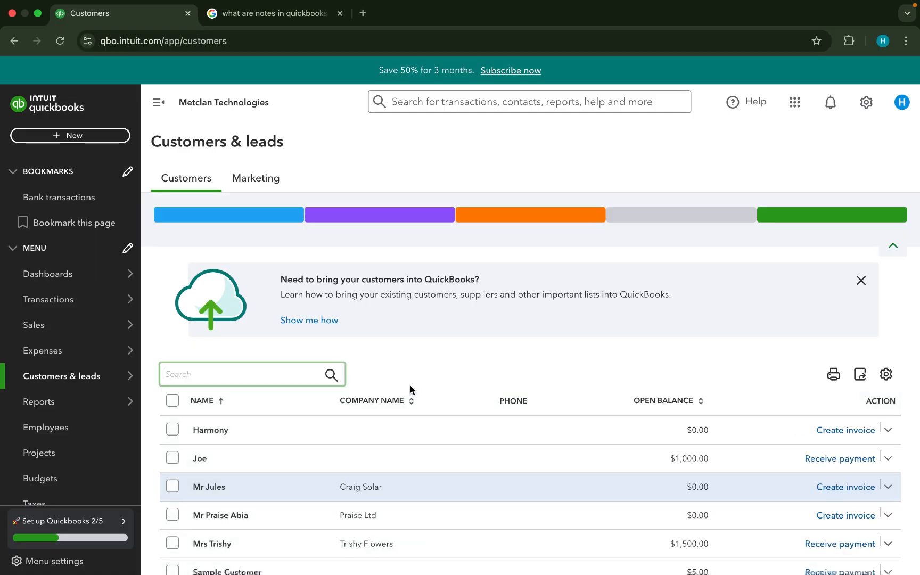
scroll(410, 386, down, 3)
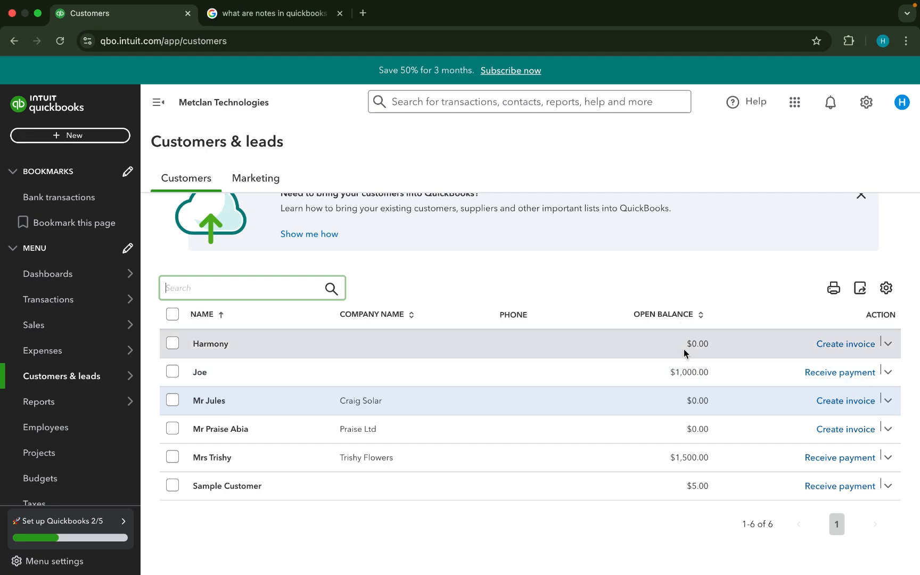
scroll(683, 353, up, 4)
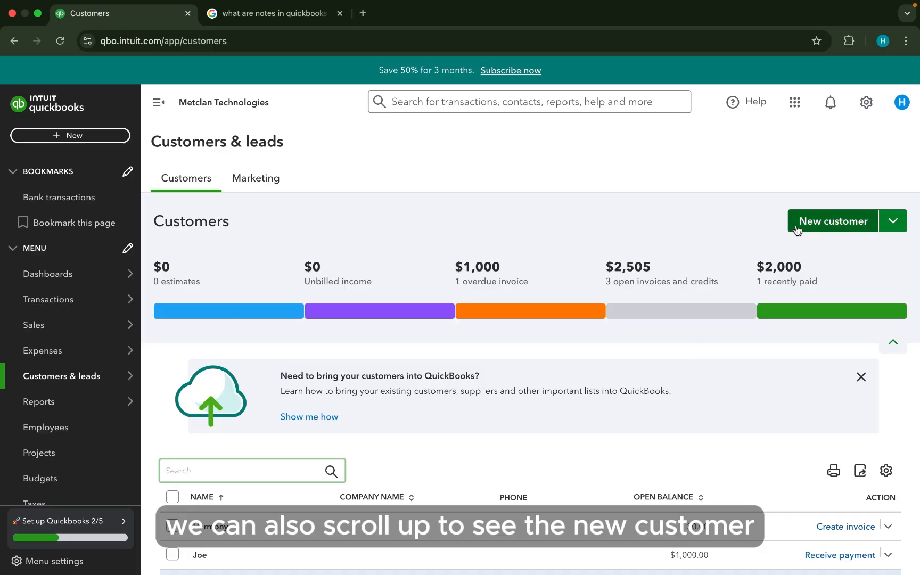
- Start a new customer with title Mr and the customer's first name
click(834, 221)
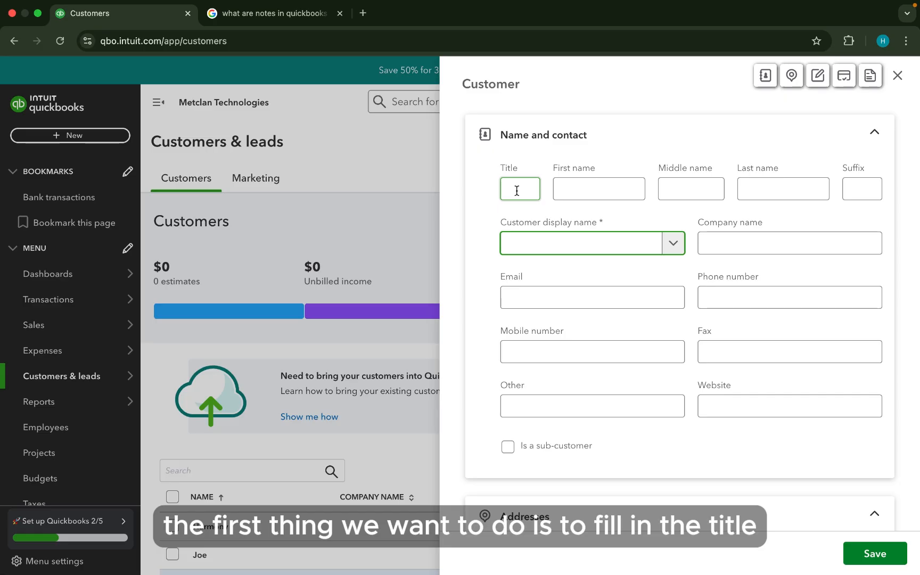
click(516, 190)
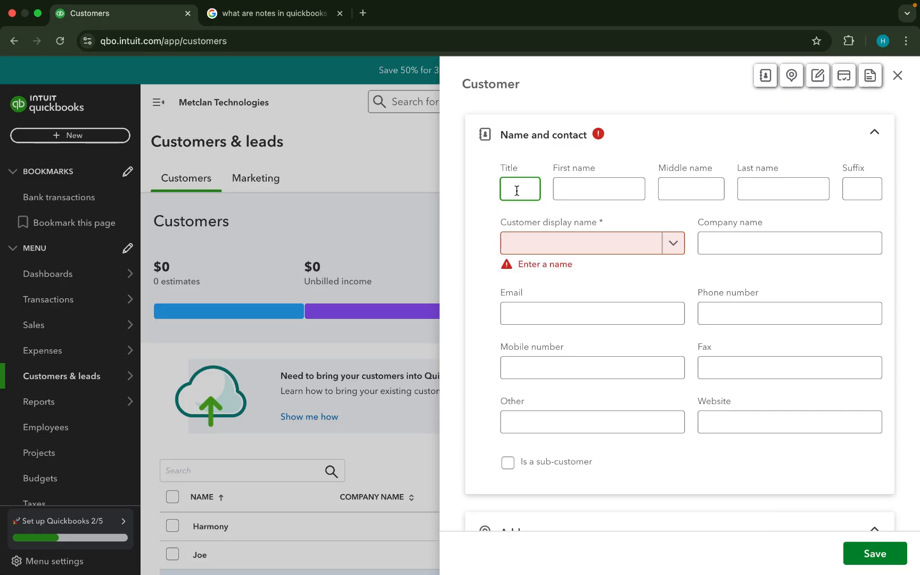
text(Mr)
key(Tab)
text(Craig)
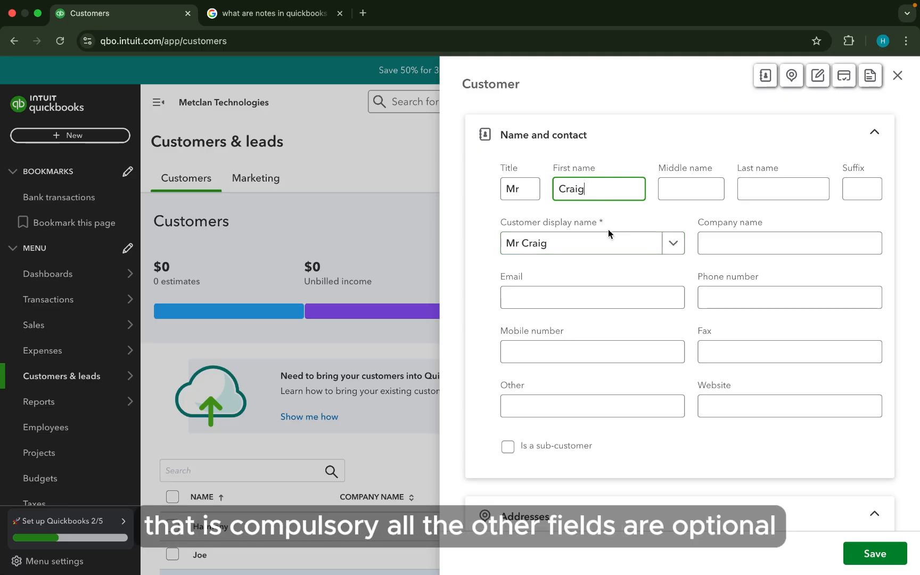
- Enter company name Craig Solar and the customer's e-mail address
scroll(612, 243, down, 3)
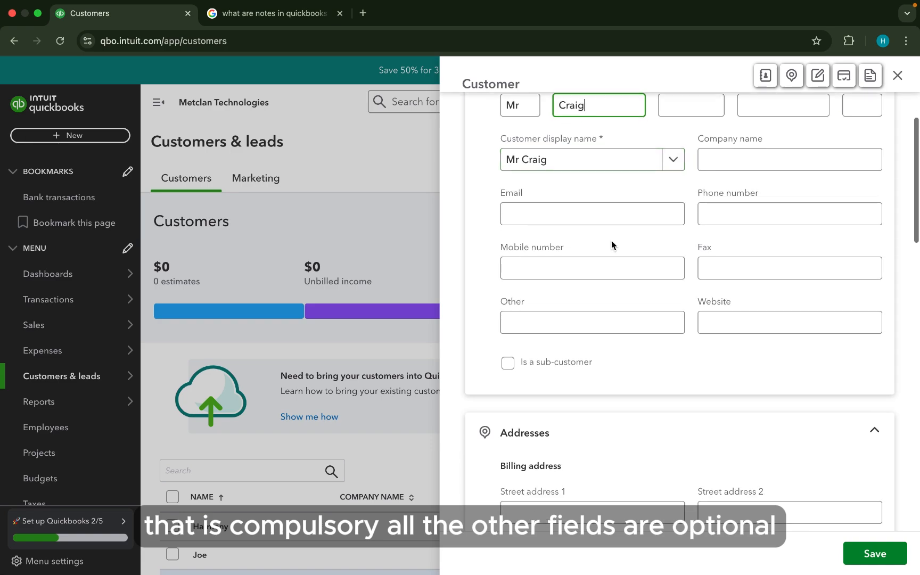
click(724, 160)
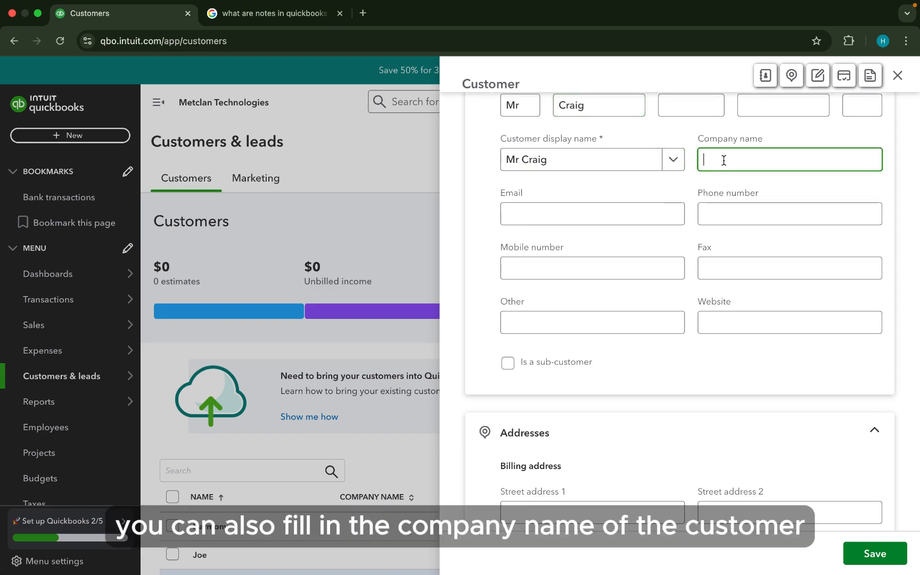
text(Craig)
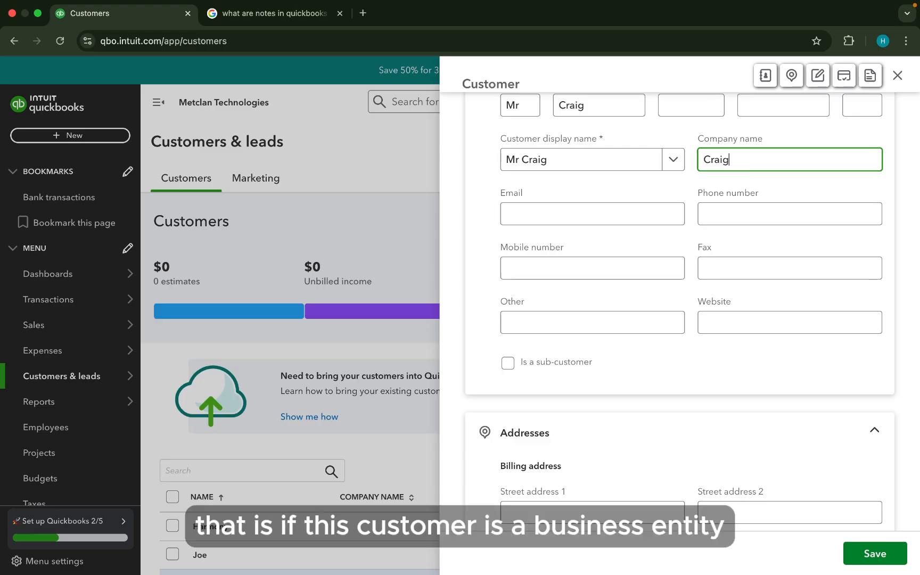
text( Solar)
click(575, 216)
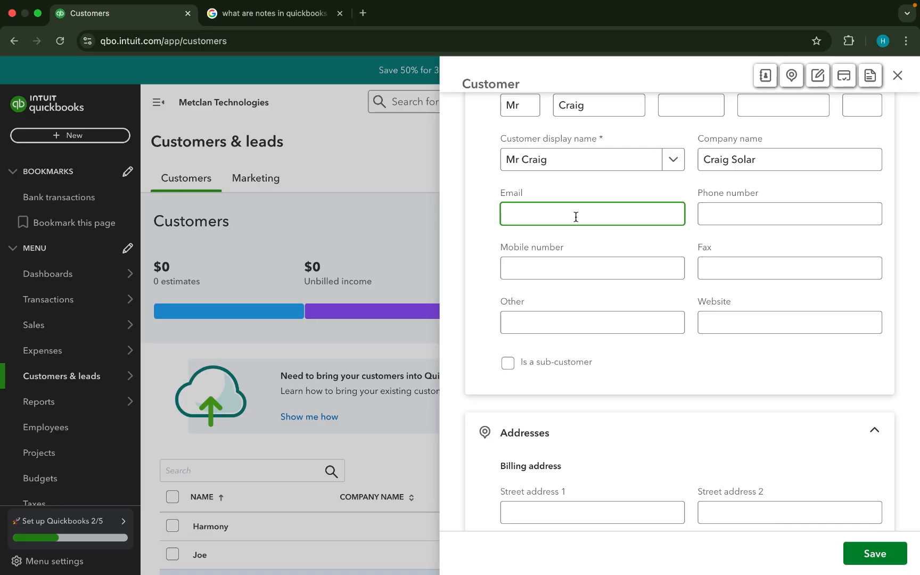
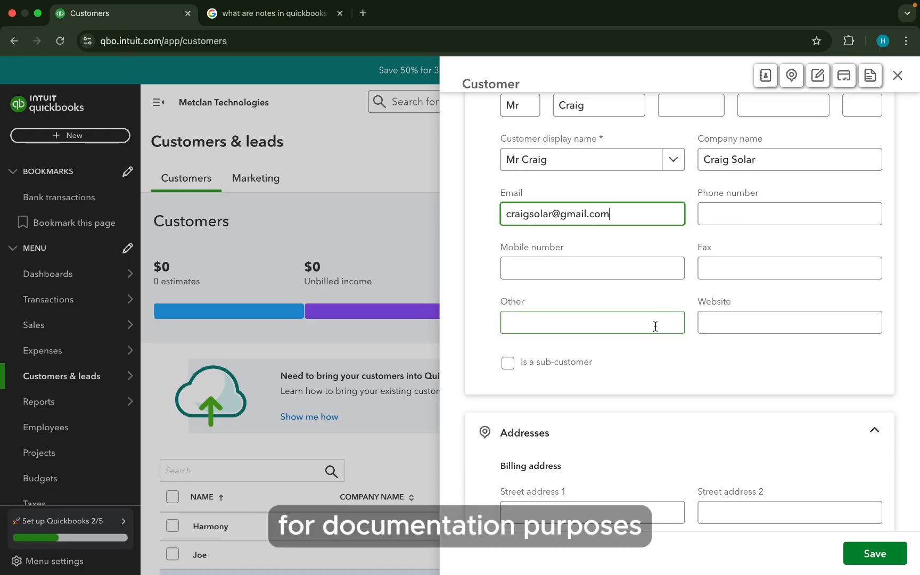
- Fill in the billing street address, city and country, keeping shipping the same as billing
scroll(655, 327, down, 1)
scroll(656, 327, down, 10)
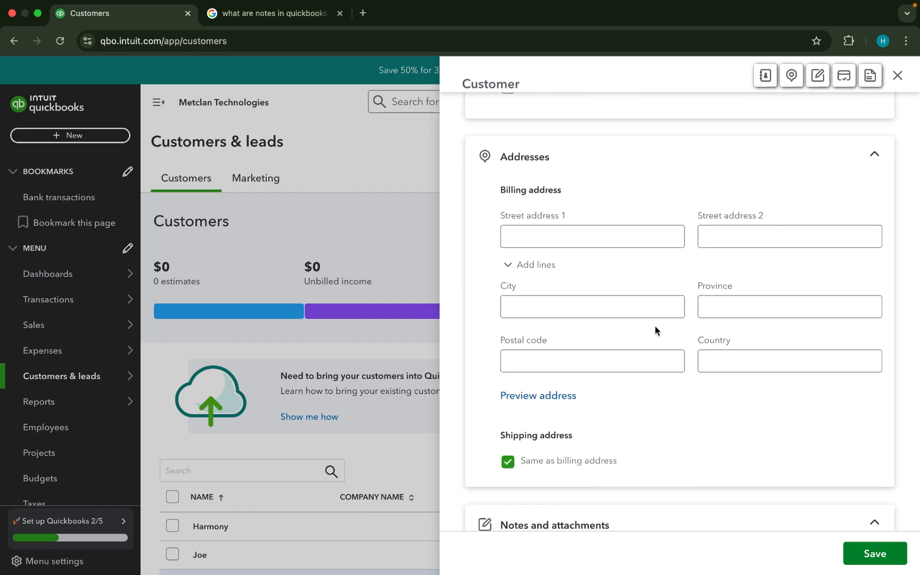
click(576, 235)
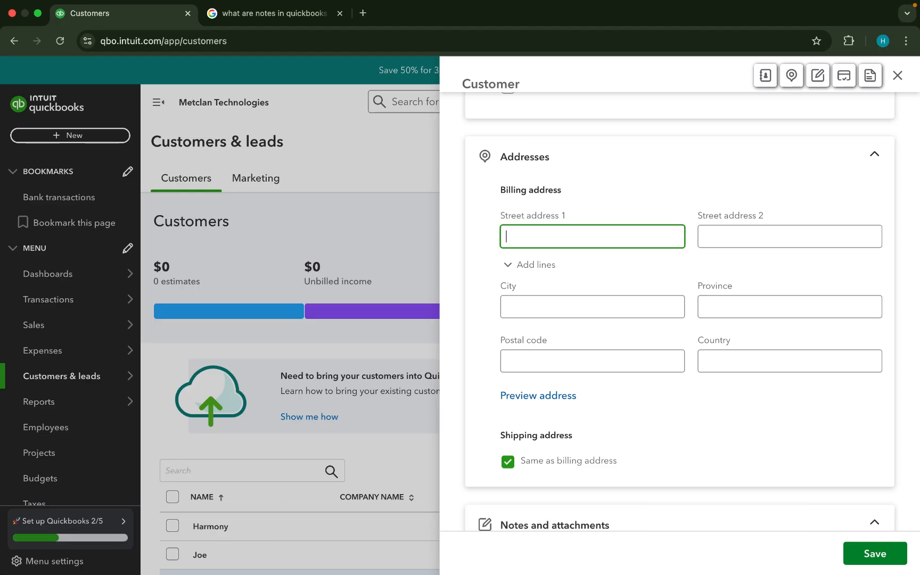
text(No man's street)
key(Tab)
key(Tab)
key(Tab)
text(Ny)
key(Tab)
key(Tab)
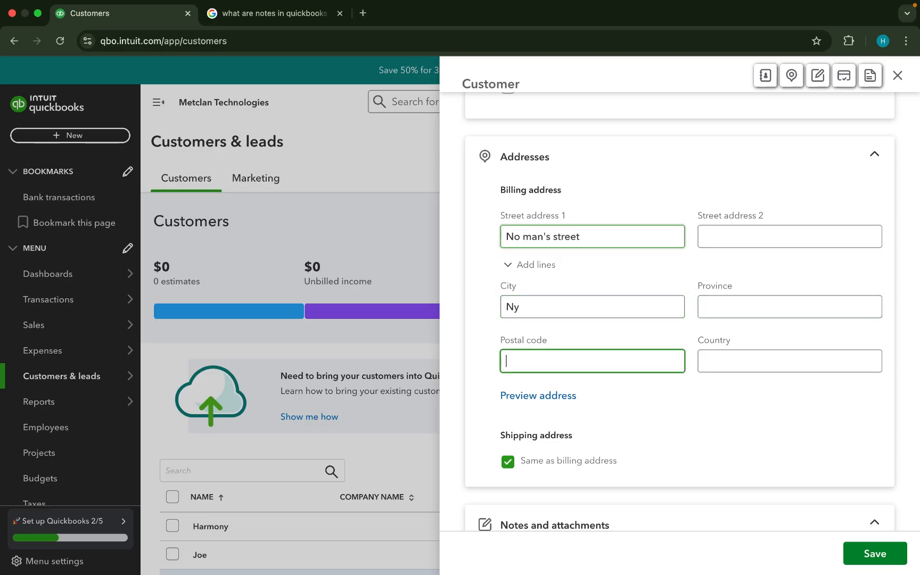
key(Tab)
text(Us)
key(Tab)
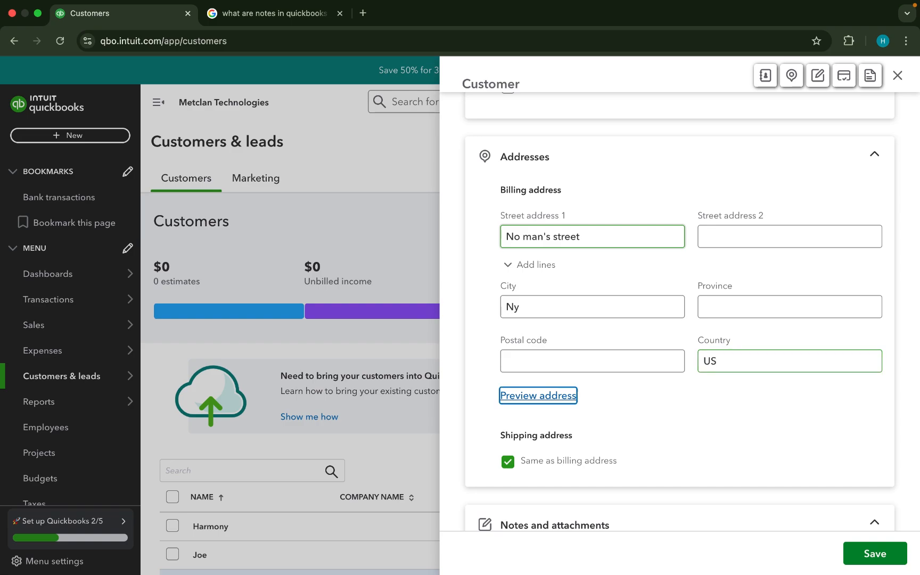
scroll(579, 327, down, 5)
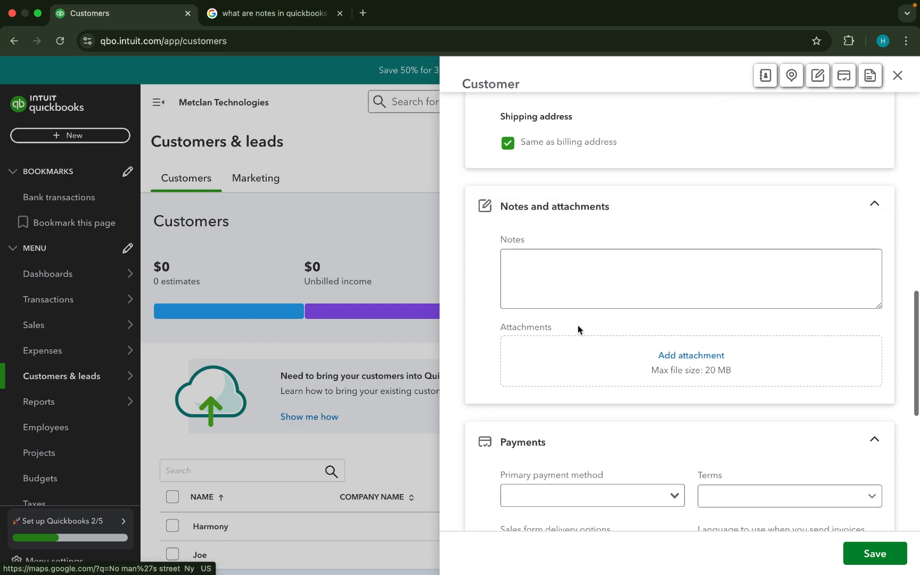
click(581, 279)
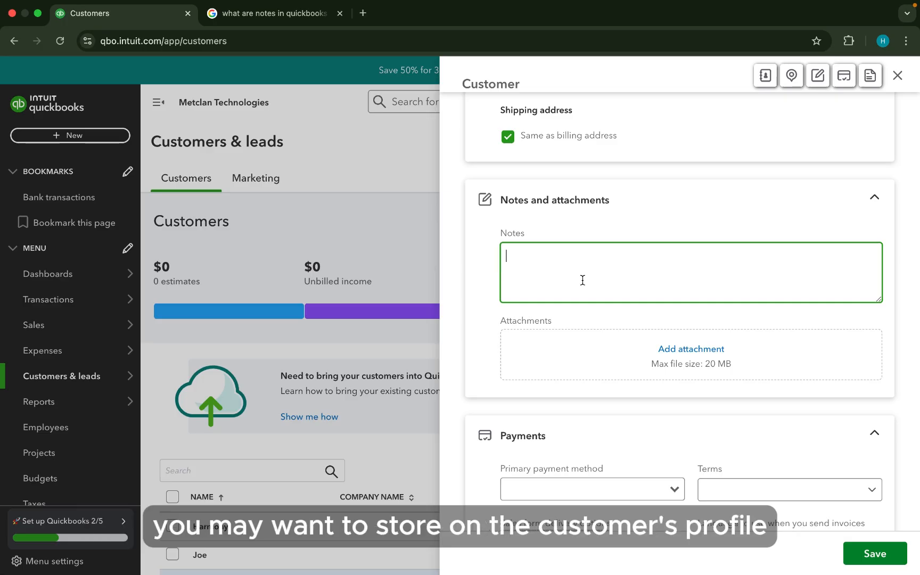
scroll(582, 280, down, 5)
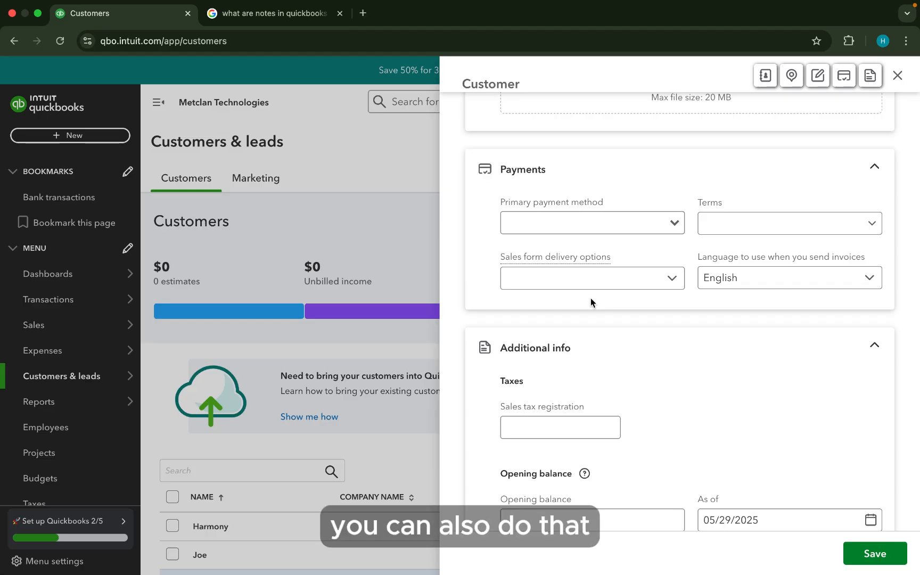
scroll(616, 261, down, 3)
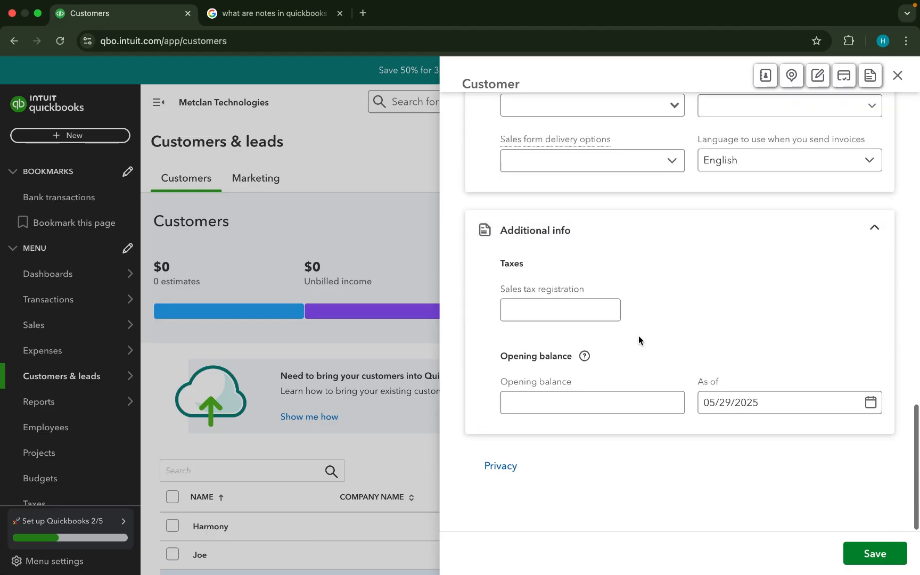
- Give the new Craig Solar customer a 500 opening balance and save it
click(549, 314)
click(548, 403)
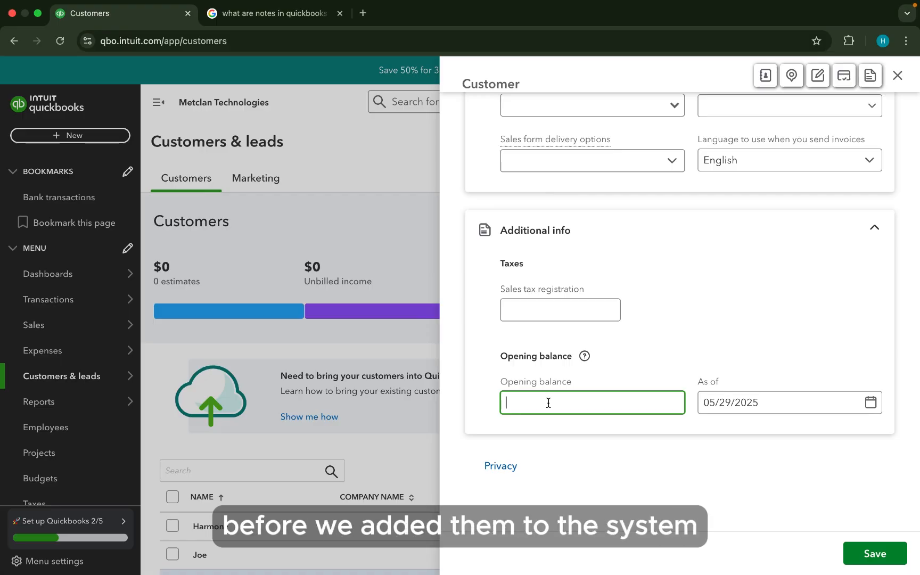
text(500)
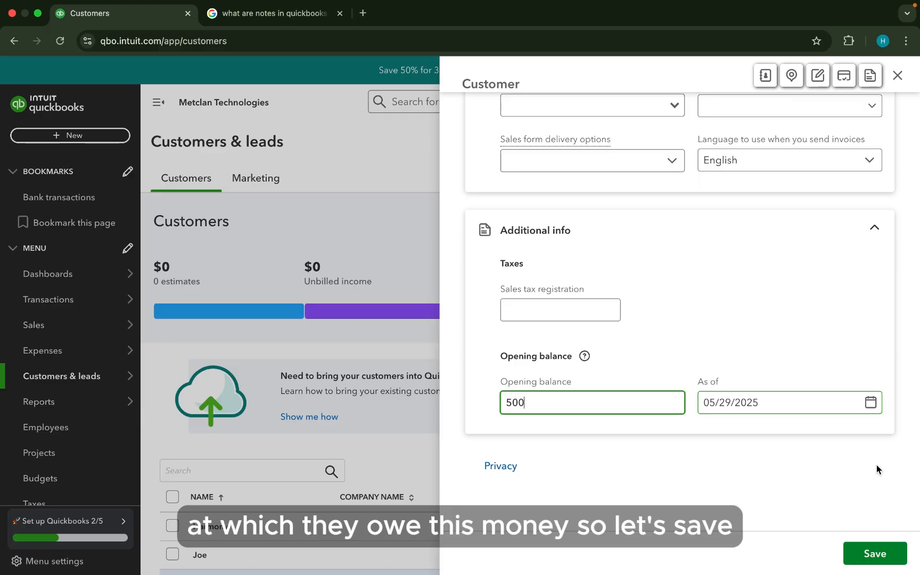
click(868, 555)
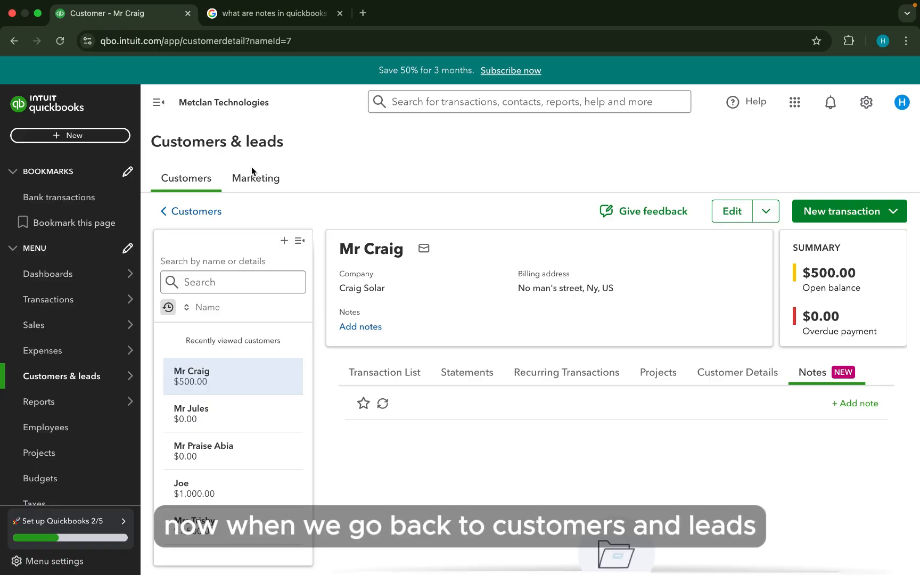
- Return to the Customers list from the Customers & leads menu
mouse_move(80, 364)
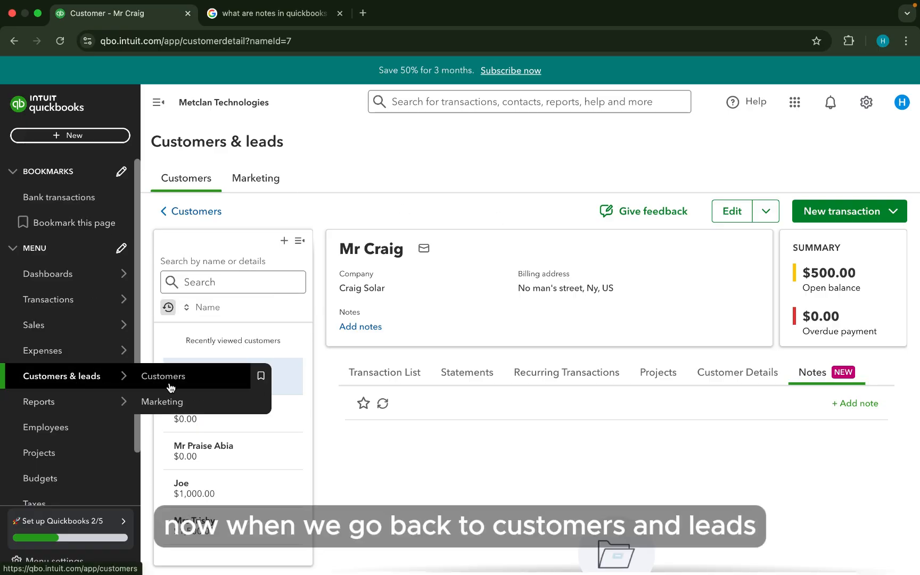
click(173, 380)
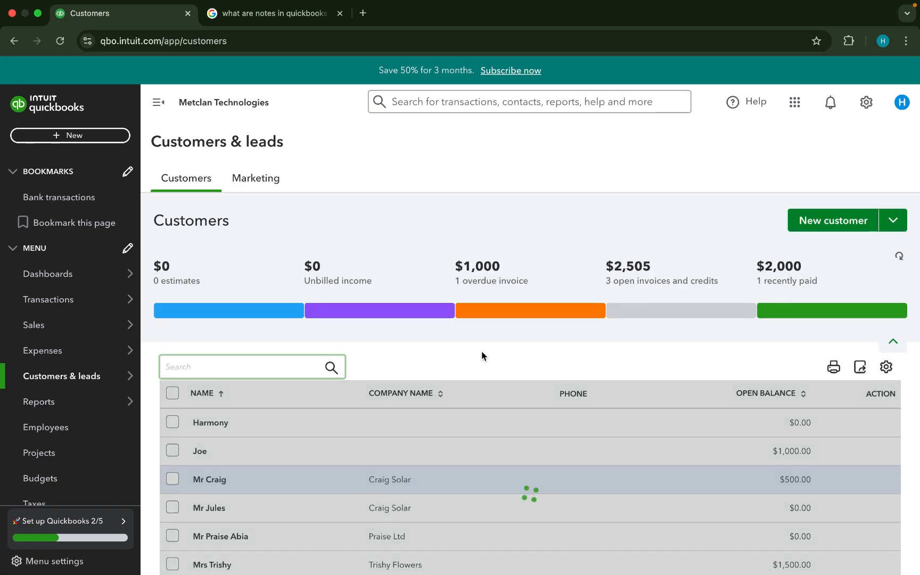
- Make the customer inactive from the row's action menu and confirm the prompt
scroll(482, 356, down, 5)
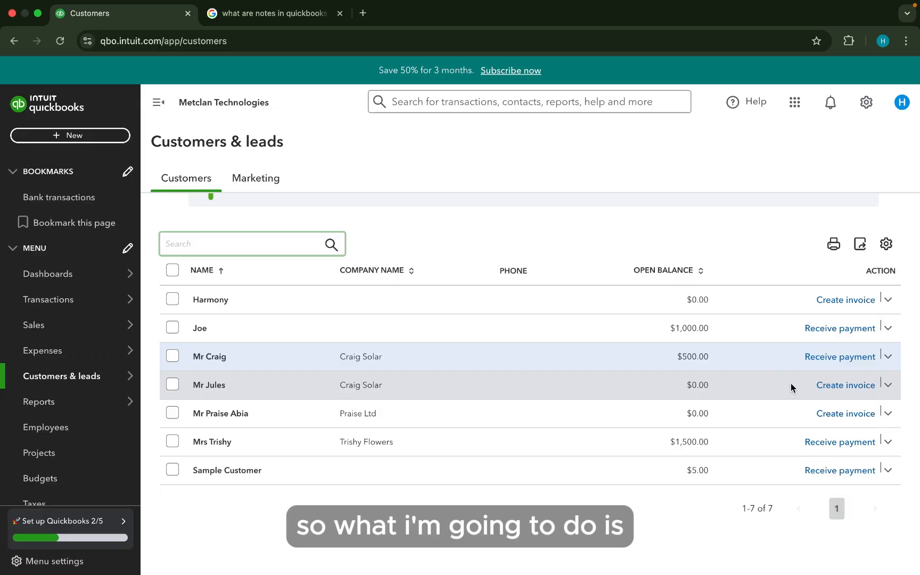
click(890, 386)
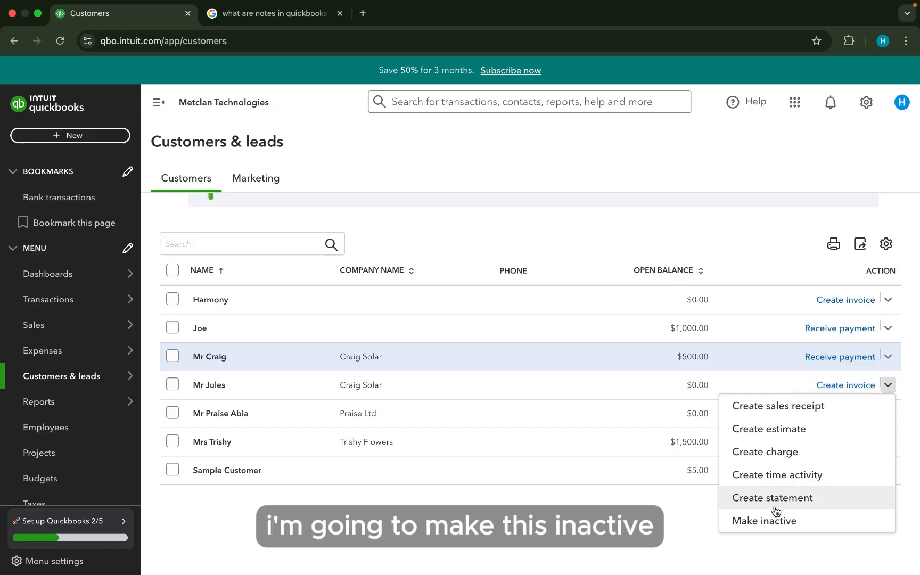
click(748, 519)
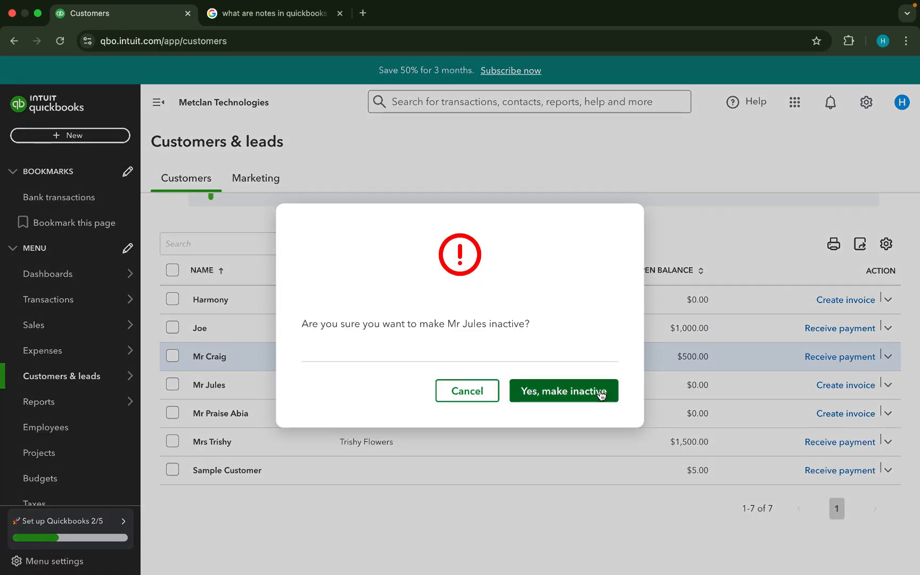
click(583, 394)
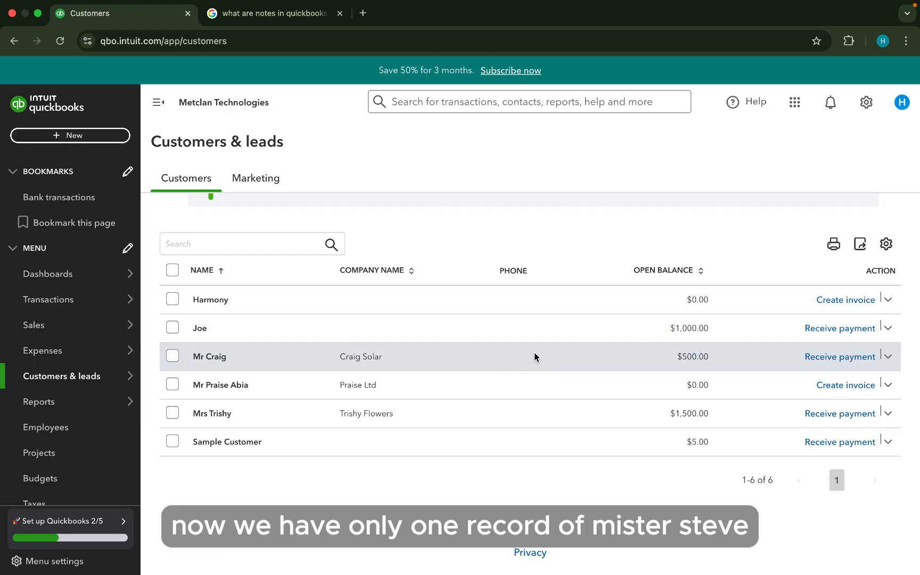
scroll(534, 353, up, 5)
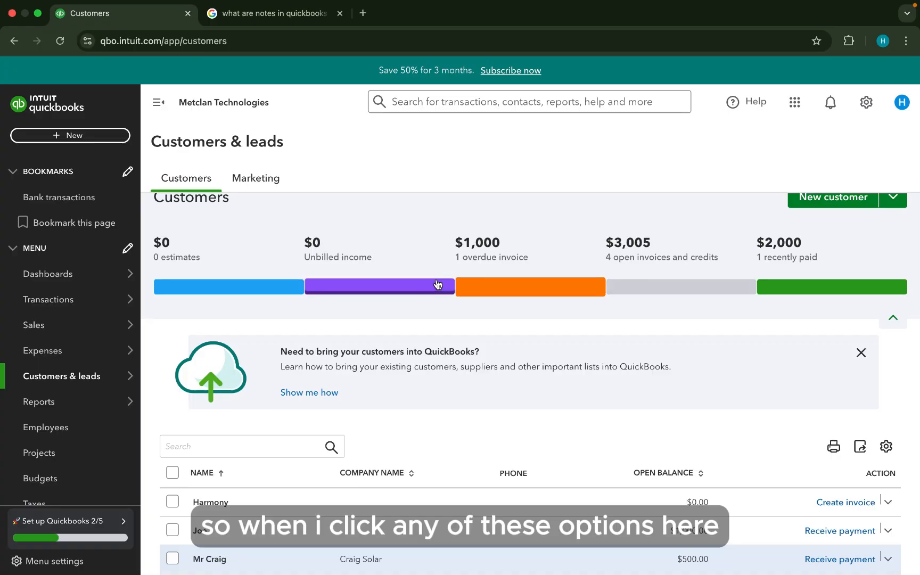
scroll(330, 312, down, 3)
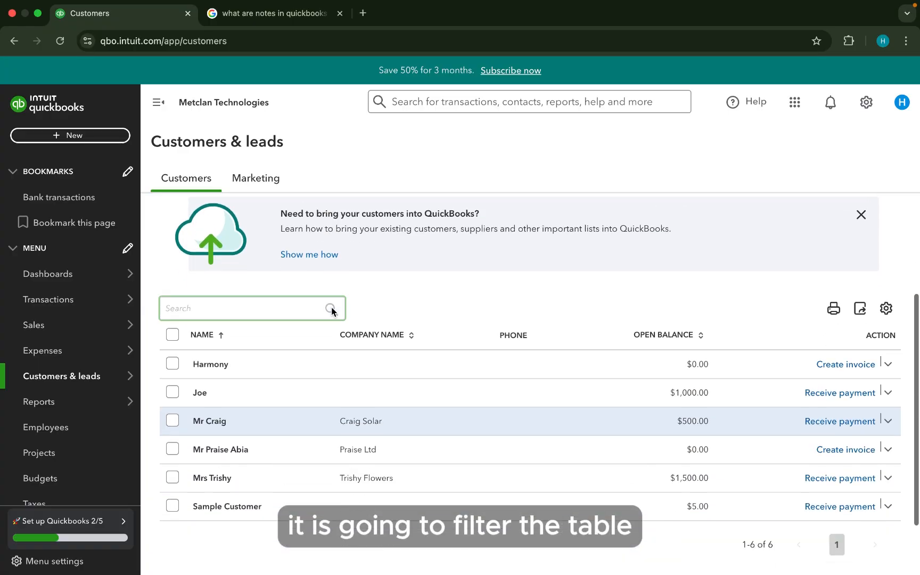
scroll(501, 352, up, 2)
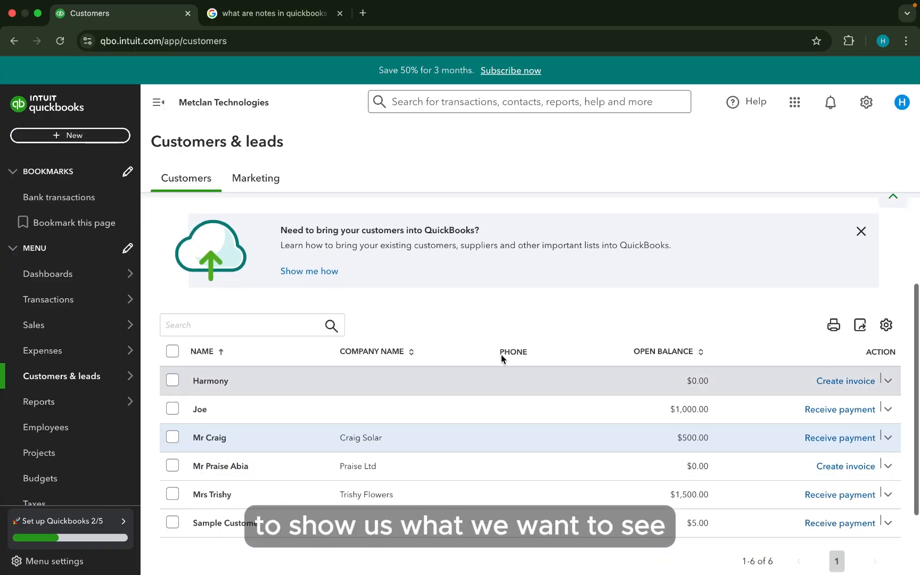
scroll(501, 359, up, 3)
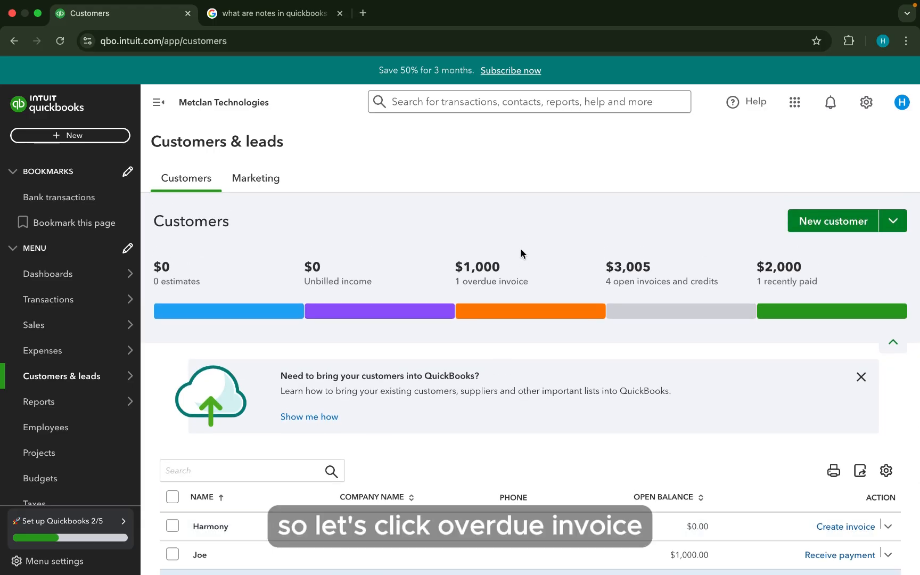
- Filter the list by overdue invoices, then by open invoices and credits
click(520, 318)
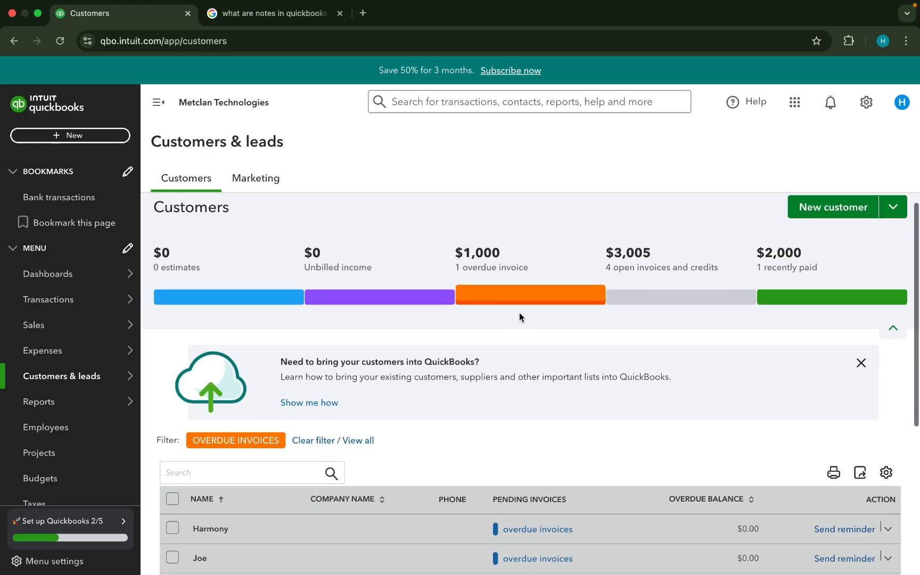
scroll(520, 314, down, 1)
scroll(519, 313, down, 3)
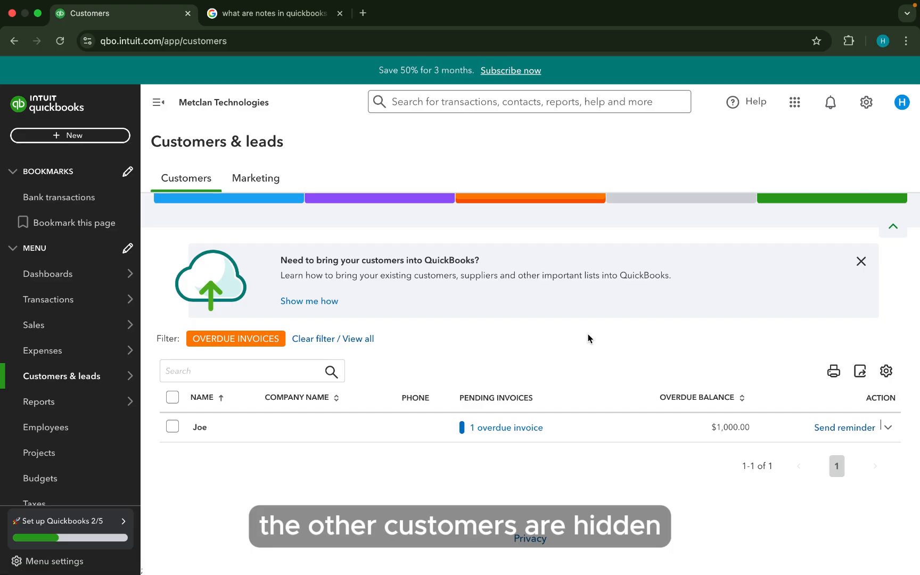
scroll(589, 338, up, 3)
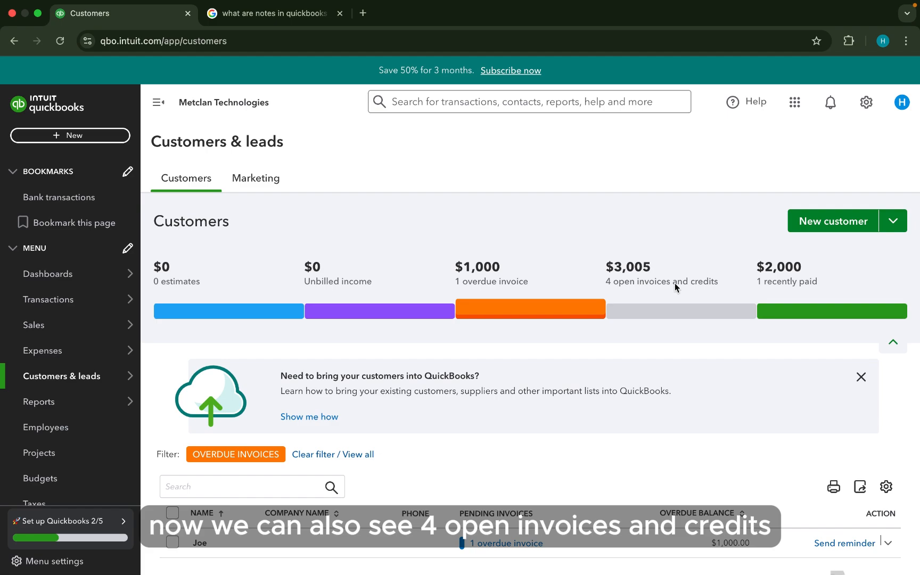
click(679, 315)
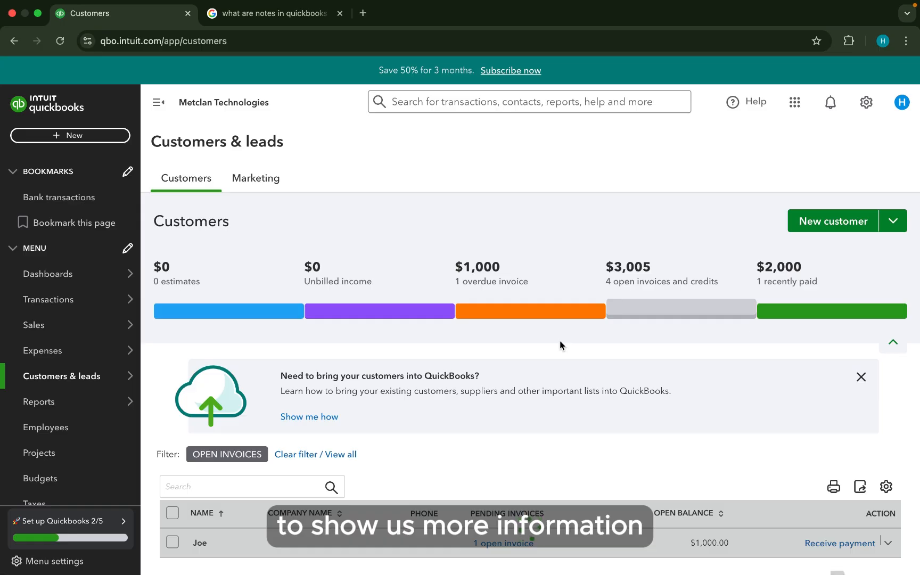
scroll(561, 345, down, 4)
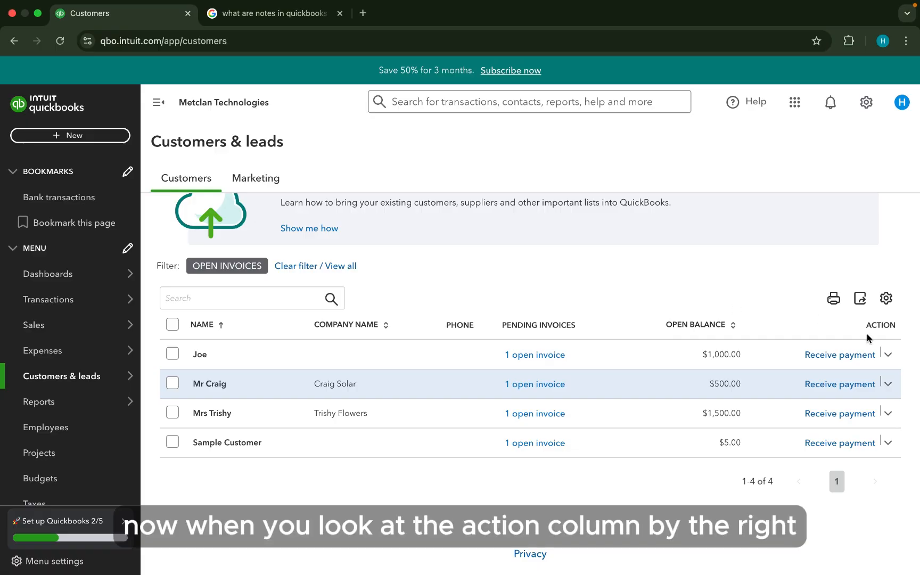
click(888, 357)
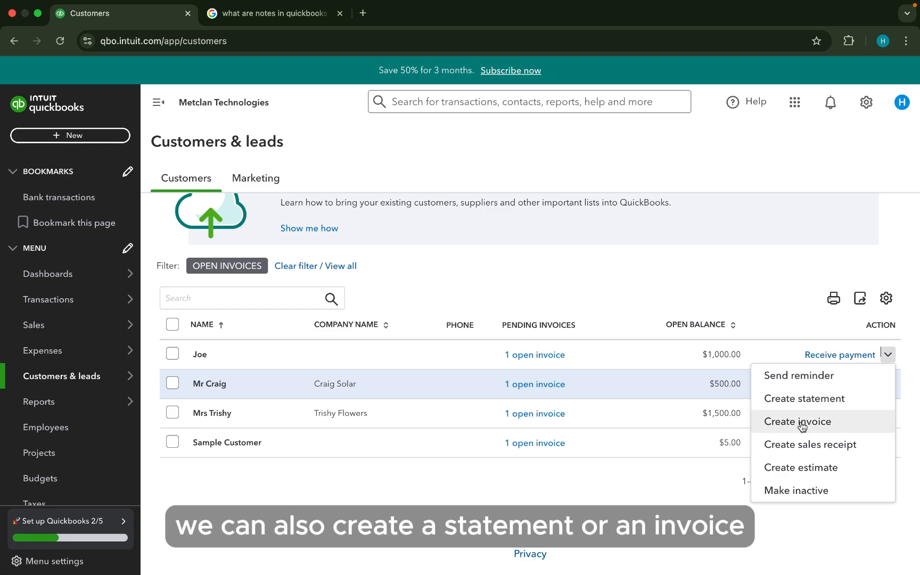
click(717, 493)
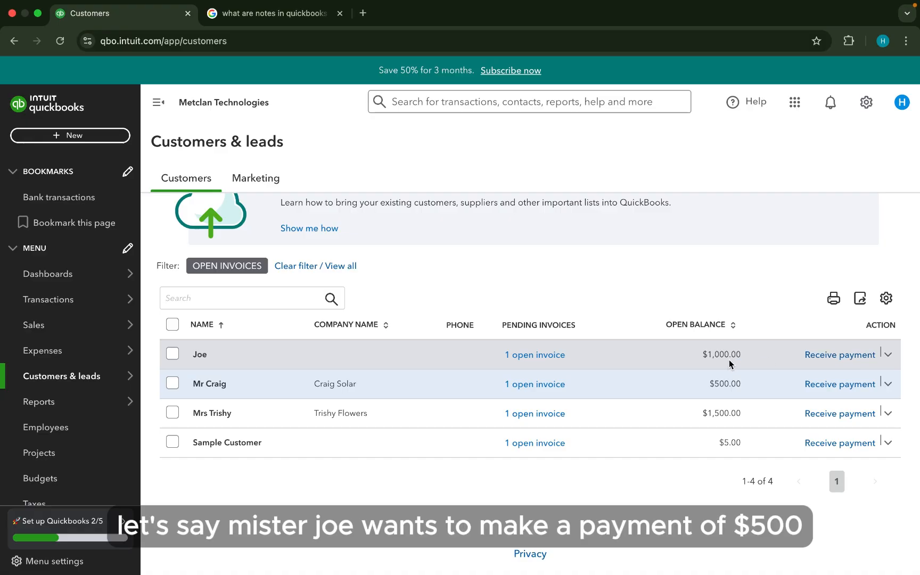
- Start receiving a payment on the customer's $1,000 invoice with Cash as payment method
click(834, 356)
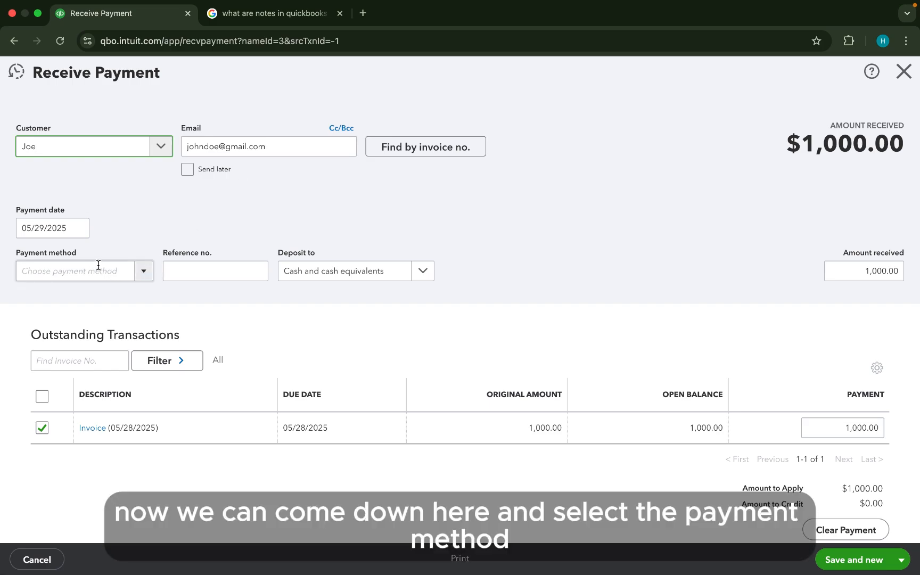
click(144, 273)
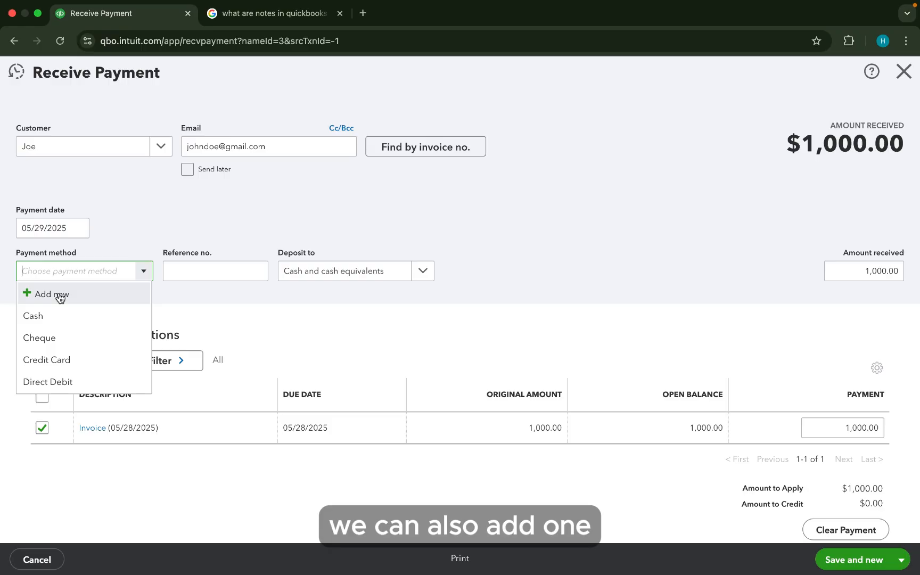
click(68, 318)
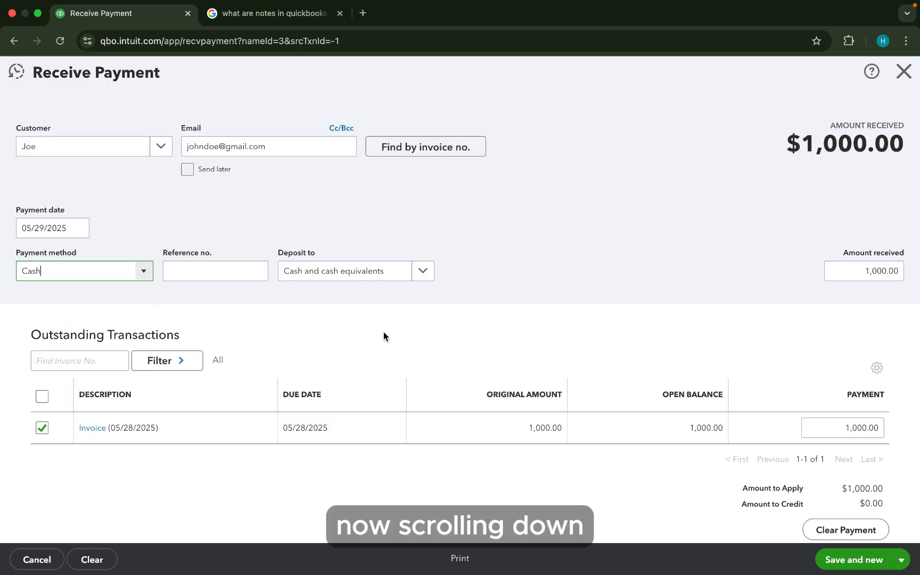
scroll(402, 380, down, 3)
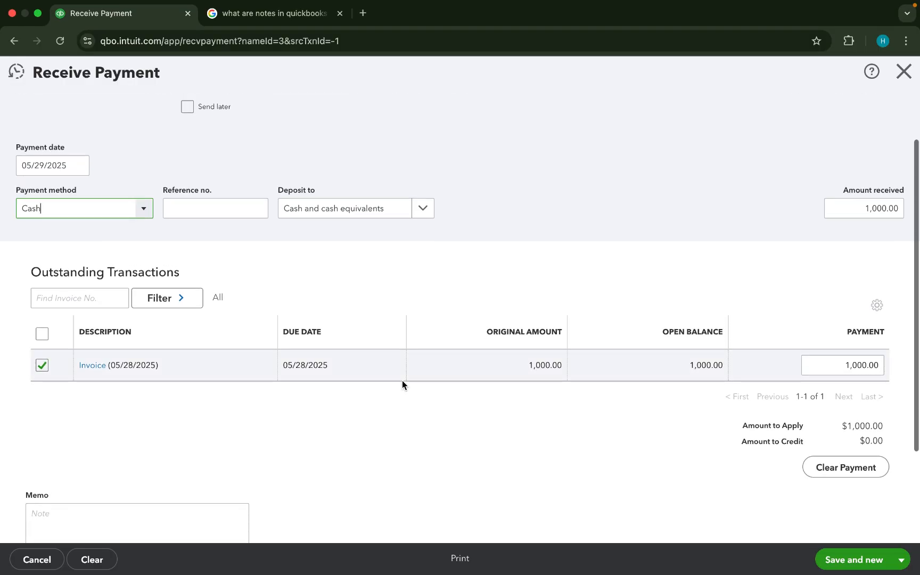
scroll(402, 380, down, 1)
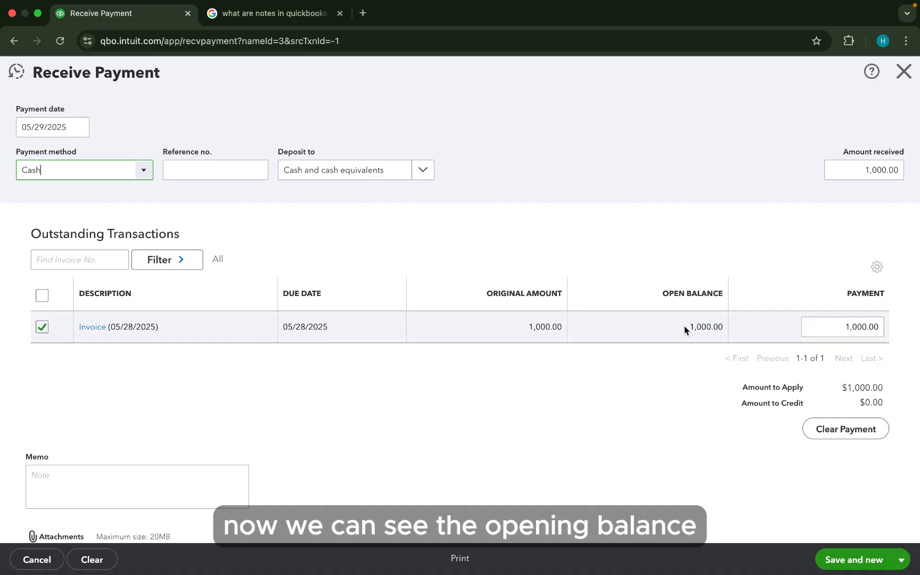
- Change the payment applied to the invoice to 500.00
click(841, 330)
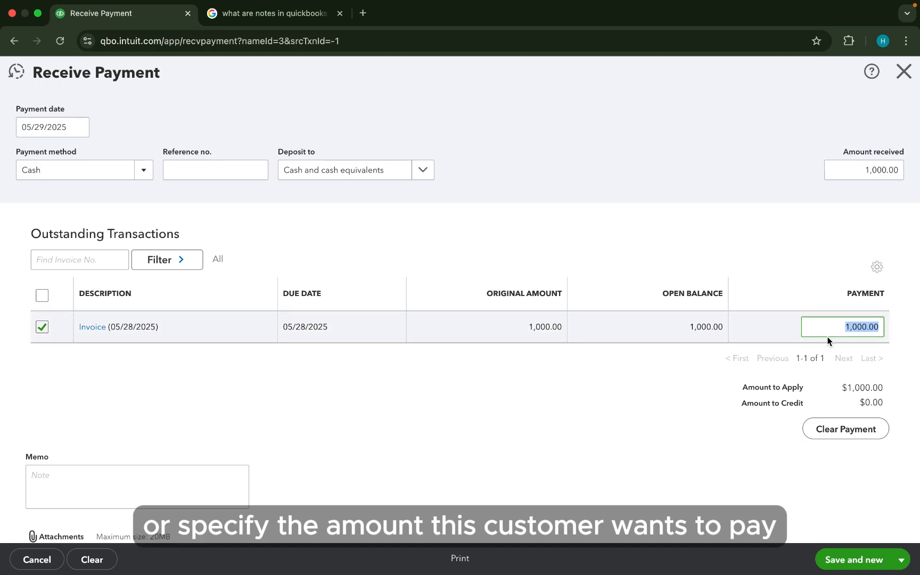
scroll(827, 340, up, 3)
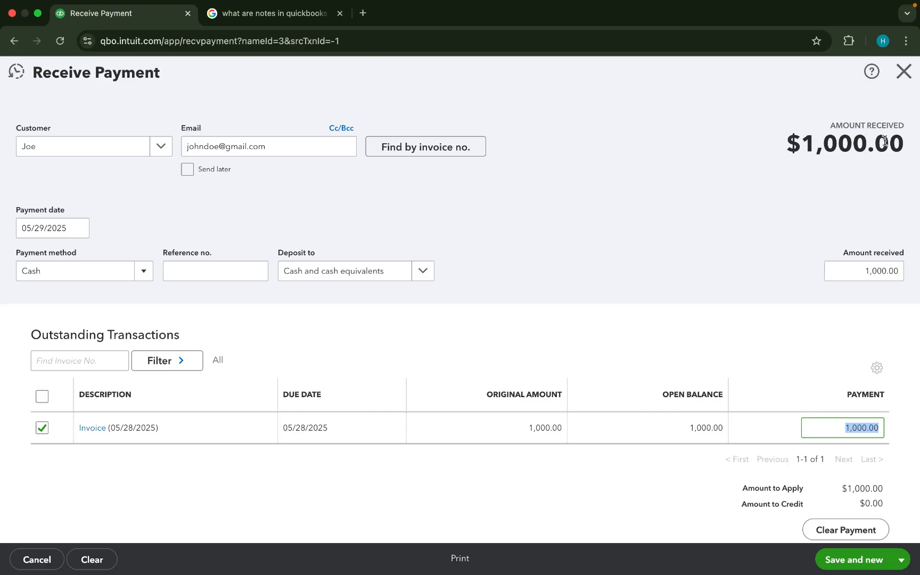
scroll(836, 274, down, 3)
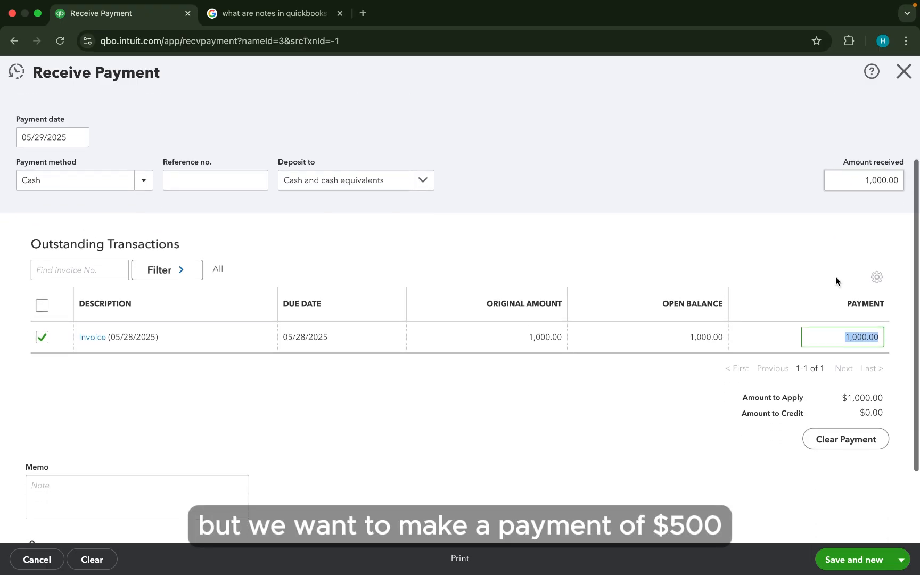
text(500)
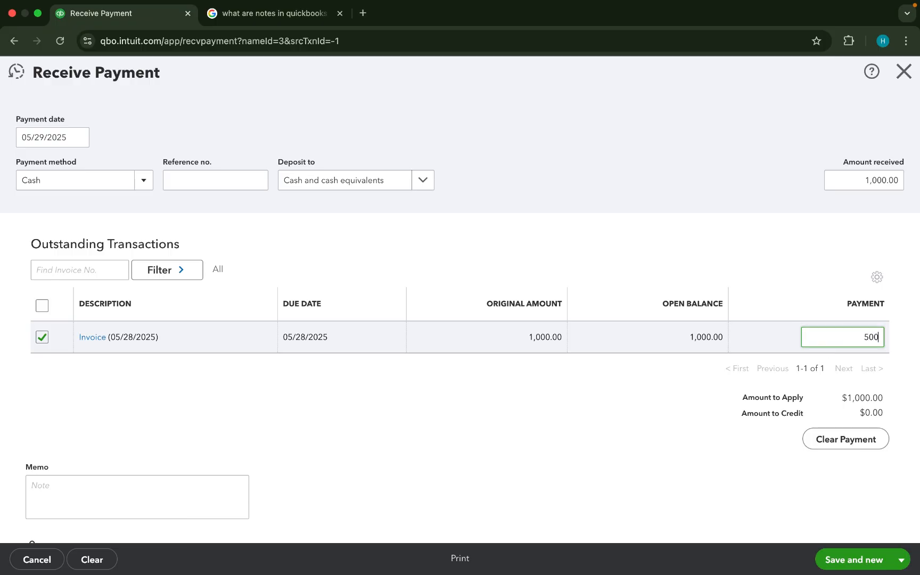
click(765, 234)
scroll(766, 232, up, 3)
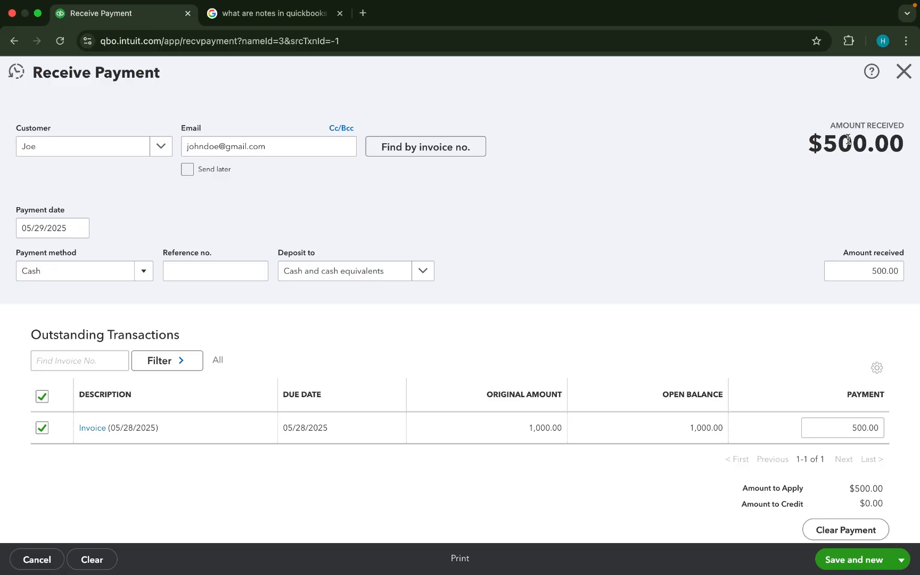
scroll(827, 242, down, 5)
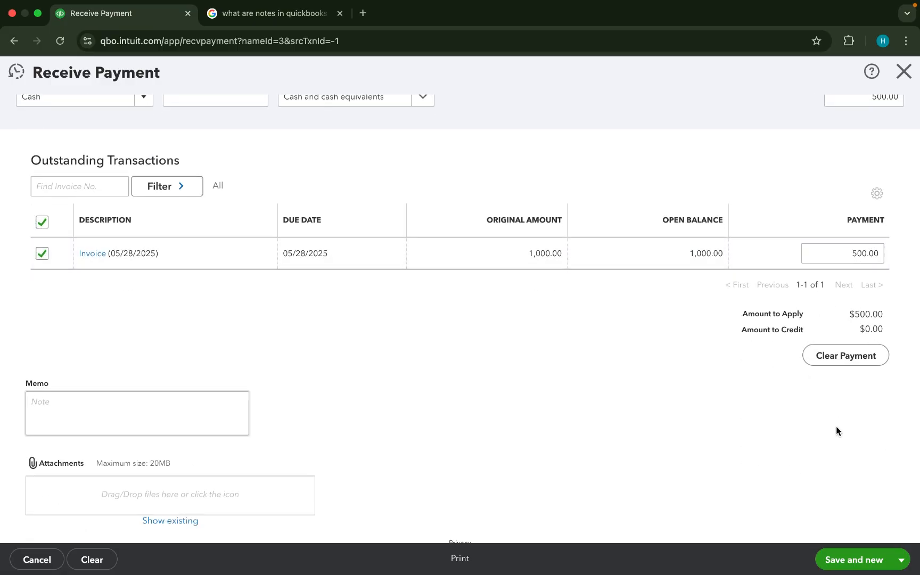
scroll(836, 427, down, 1)
- Save the $500 payment with Save and new, then close the blank payment form
click(157, 396)
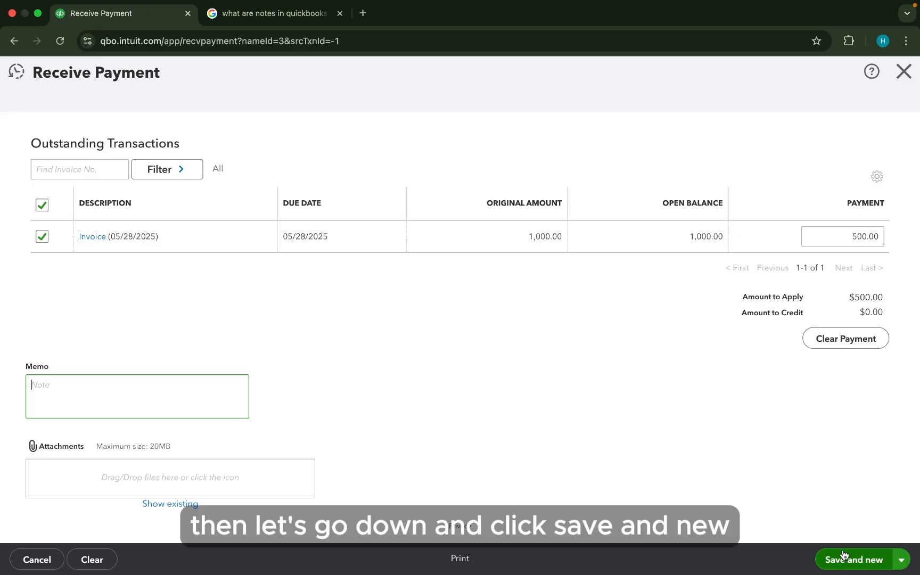
click(855, 563)
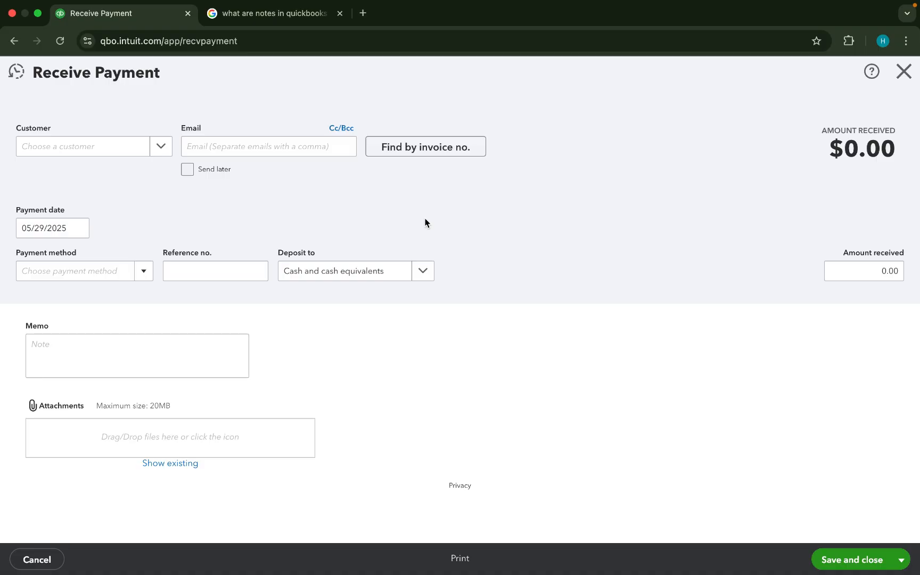
click(904, 72)
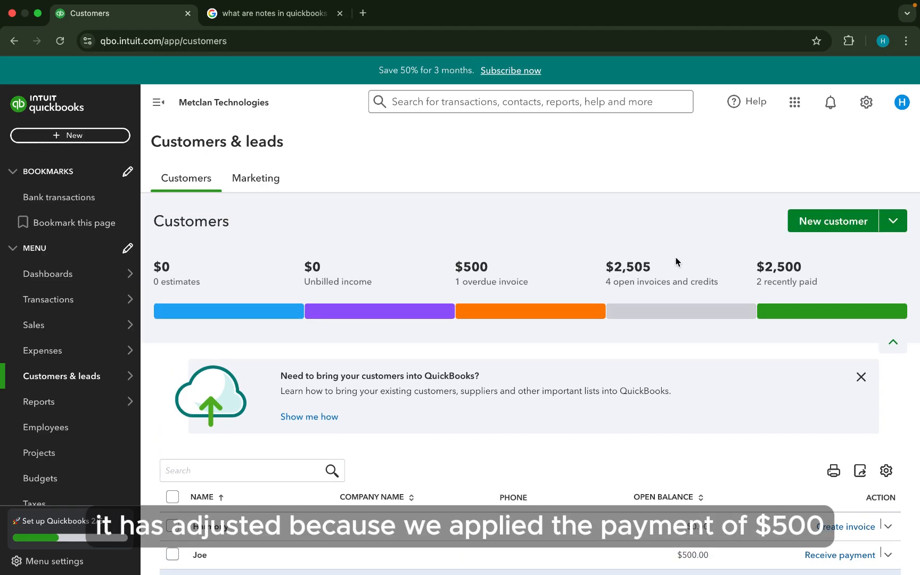
- Scroll the Customers list to confirm the customer's open balance now reads $500.00
scroll(659, 321, down, 5)
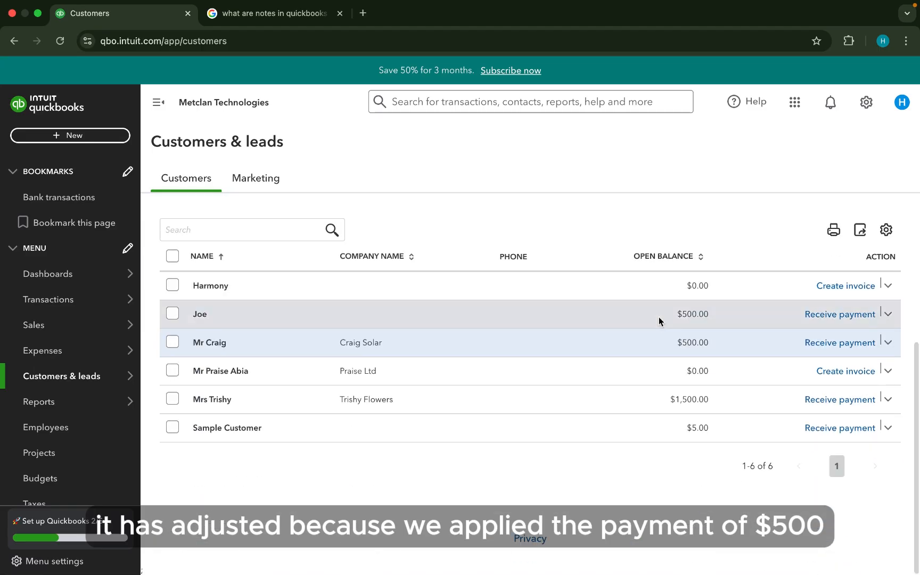